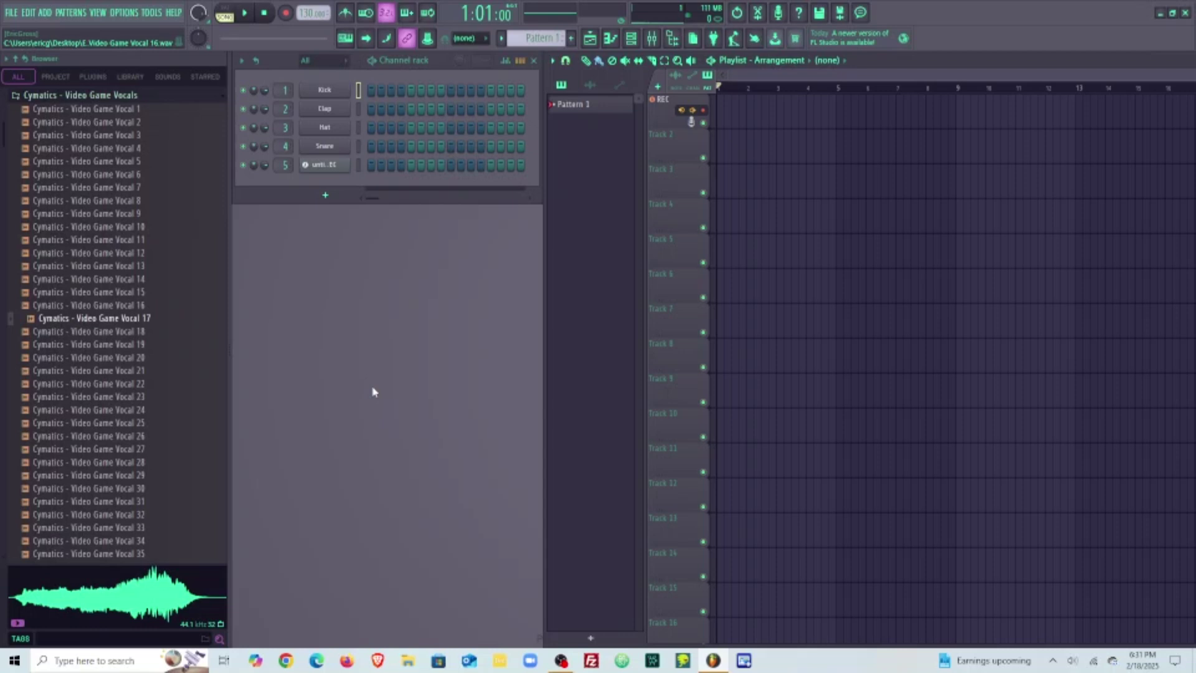
Set the audio input/output device to the ASIO driver BEHRINGER USB AUDIO and close the settings.
click(126, 12)
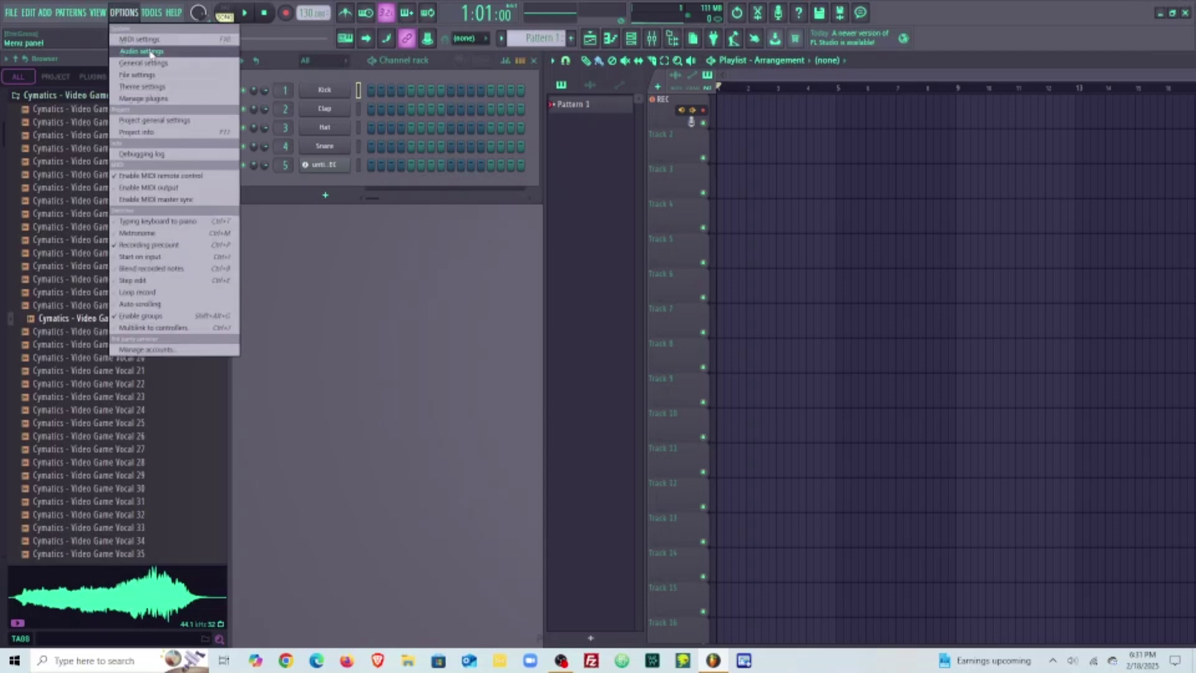
click(142, 51)
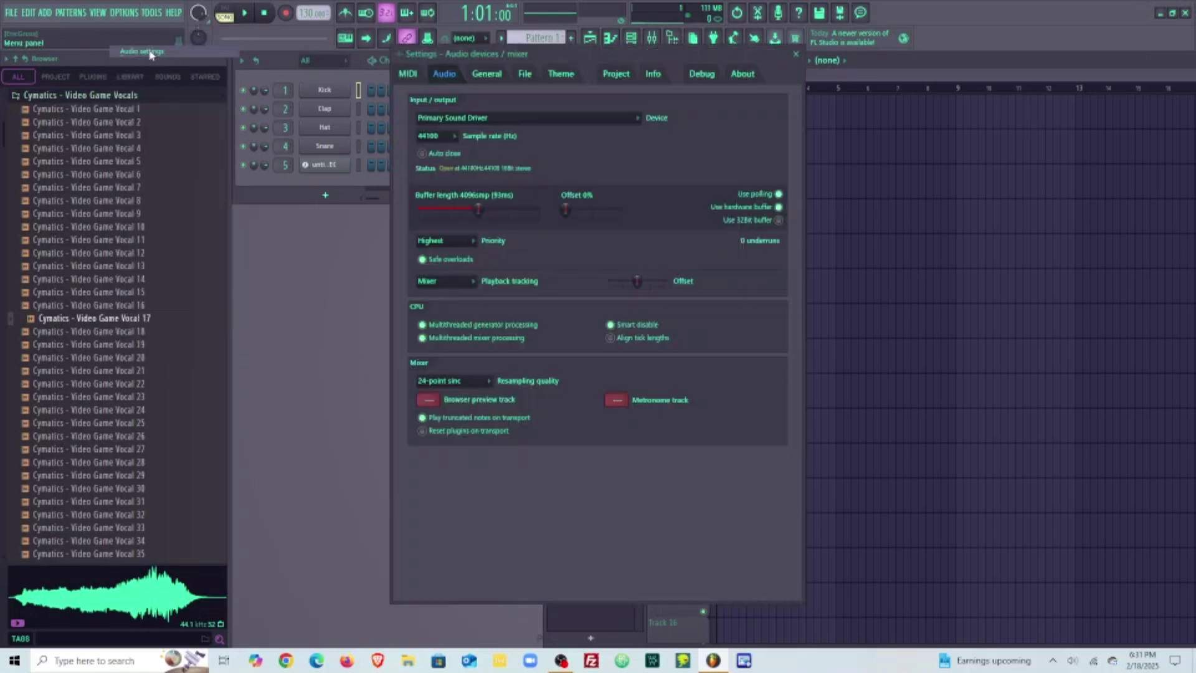
click(503, 123)
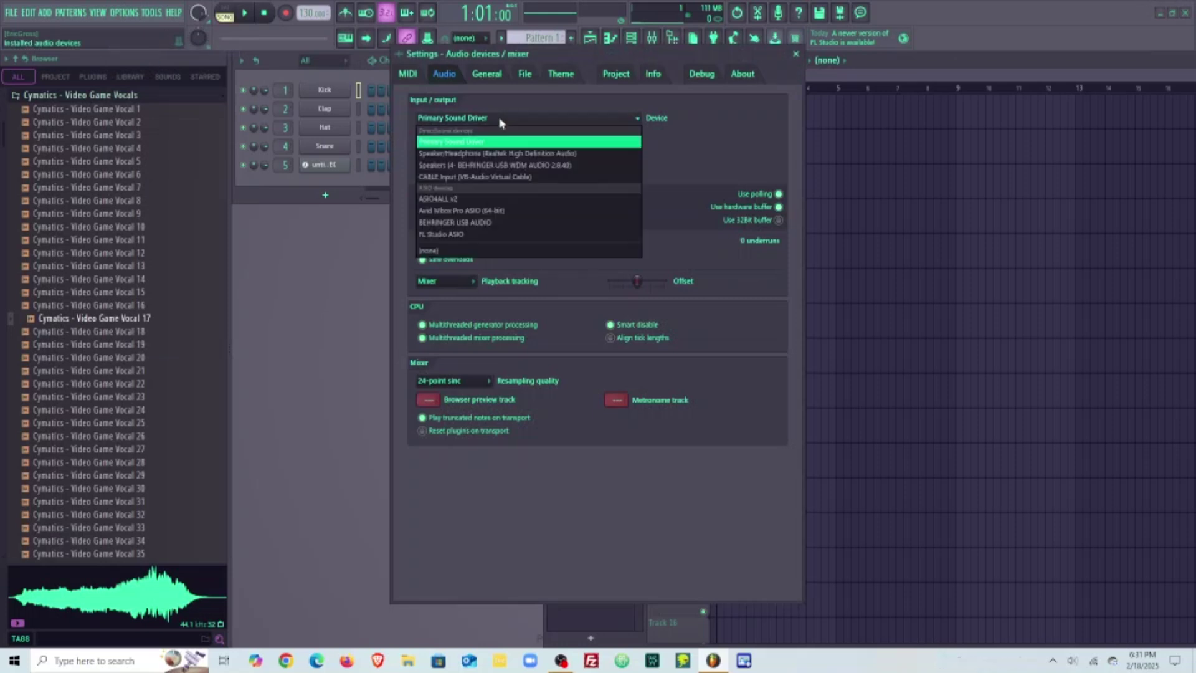
click(472, 224)
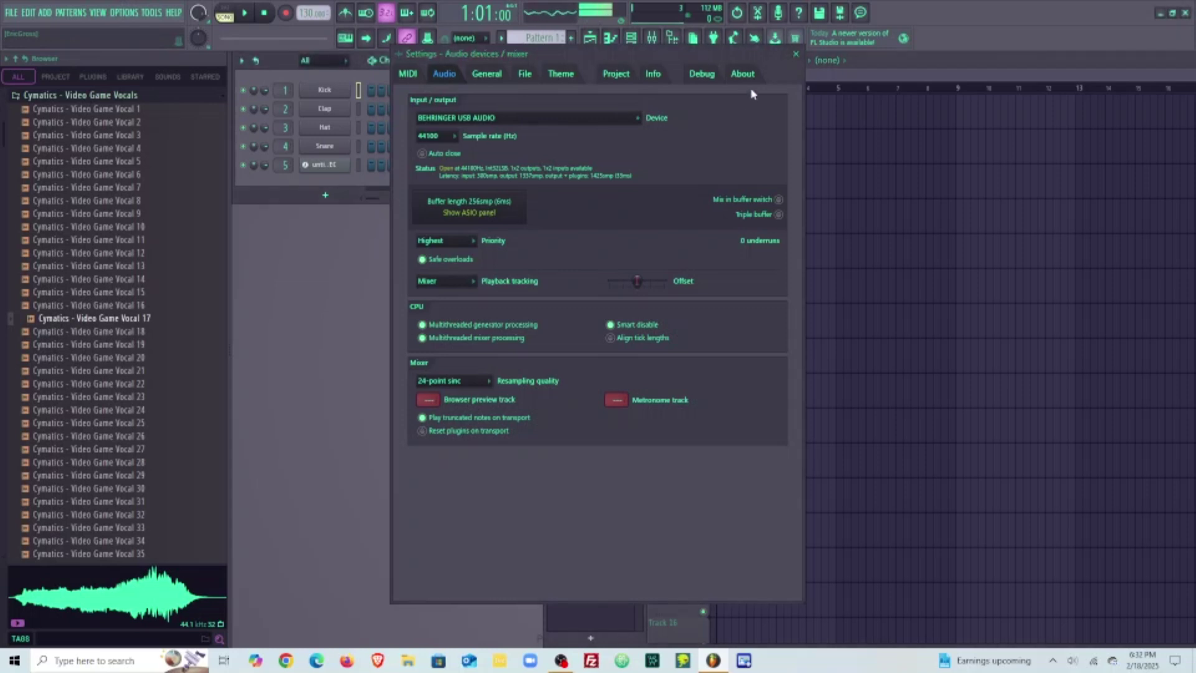
click(797, 55)
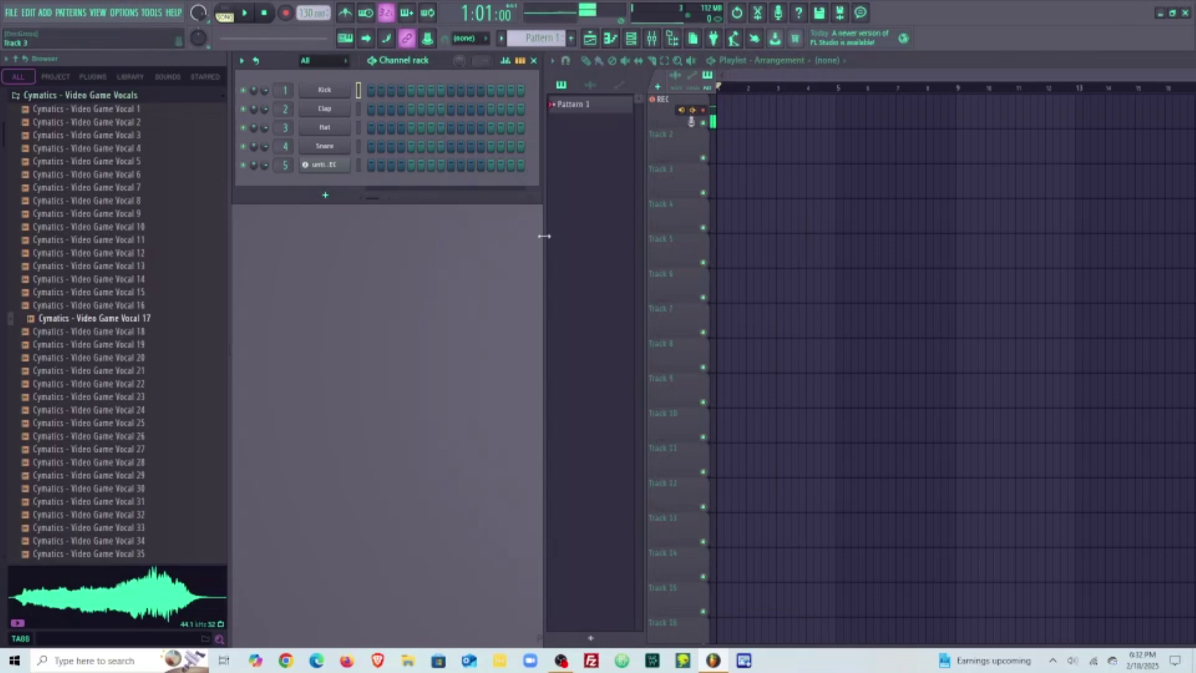
Record the microphone audio into the playlist as an audio clip on the REC track, then end the recording.
click(287, 14)
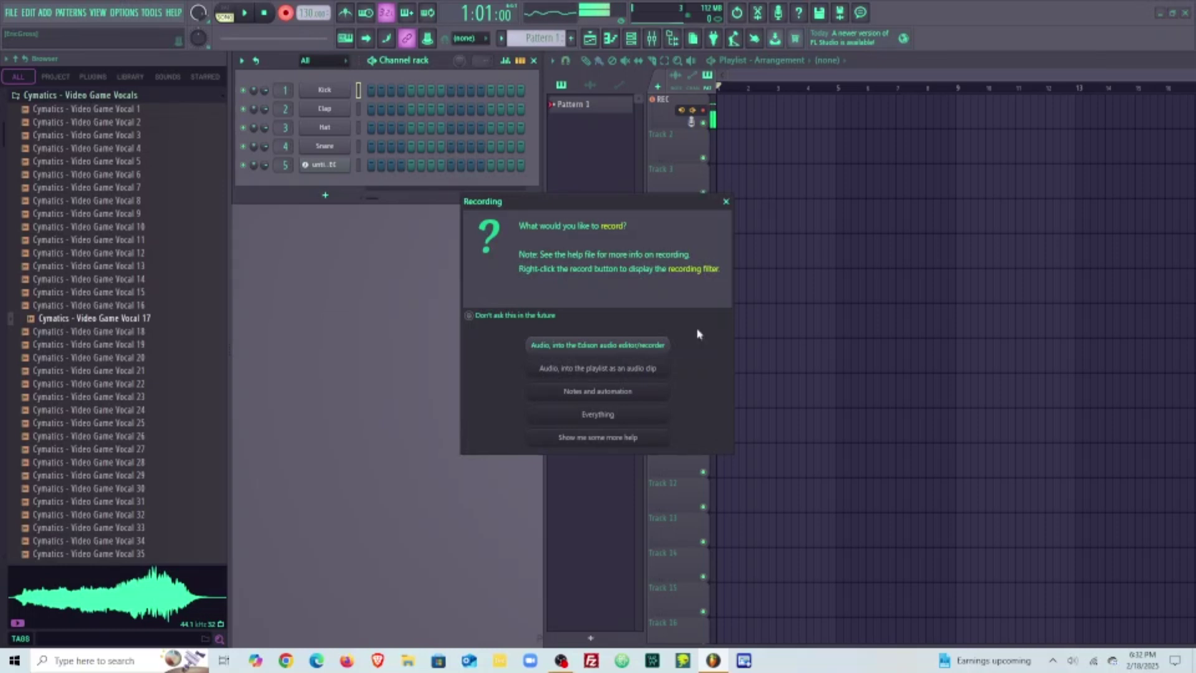
click(626, 368)
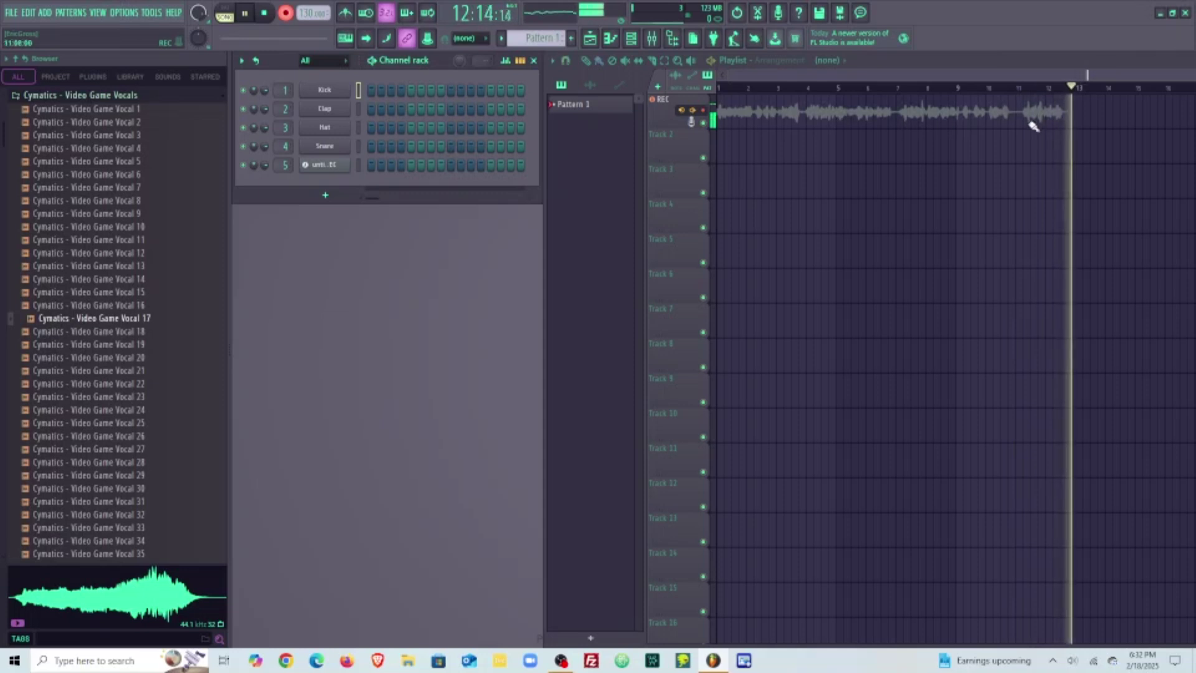
click(286, 14)
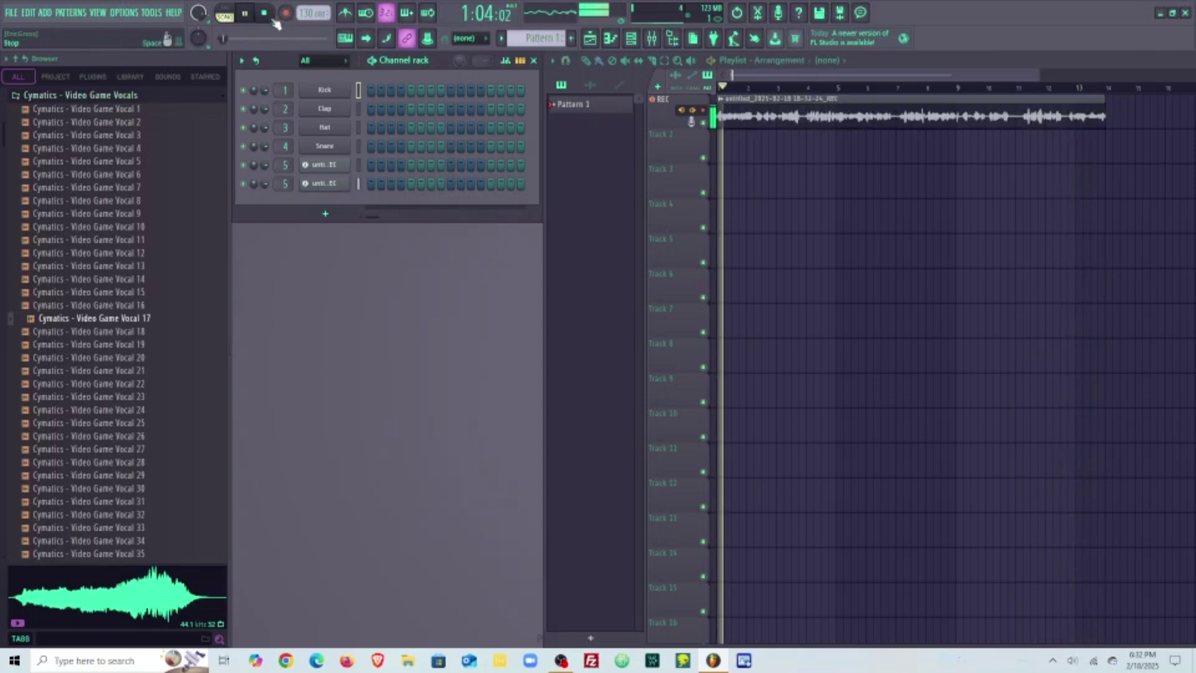
Switch the audio device back to Primary Sound Driver, close the settings and stop playback.
click(128, 12)
click(153, 51)
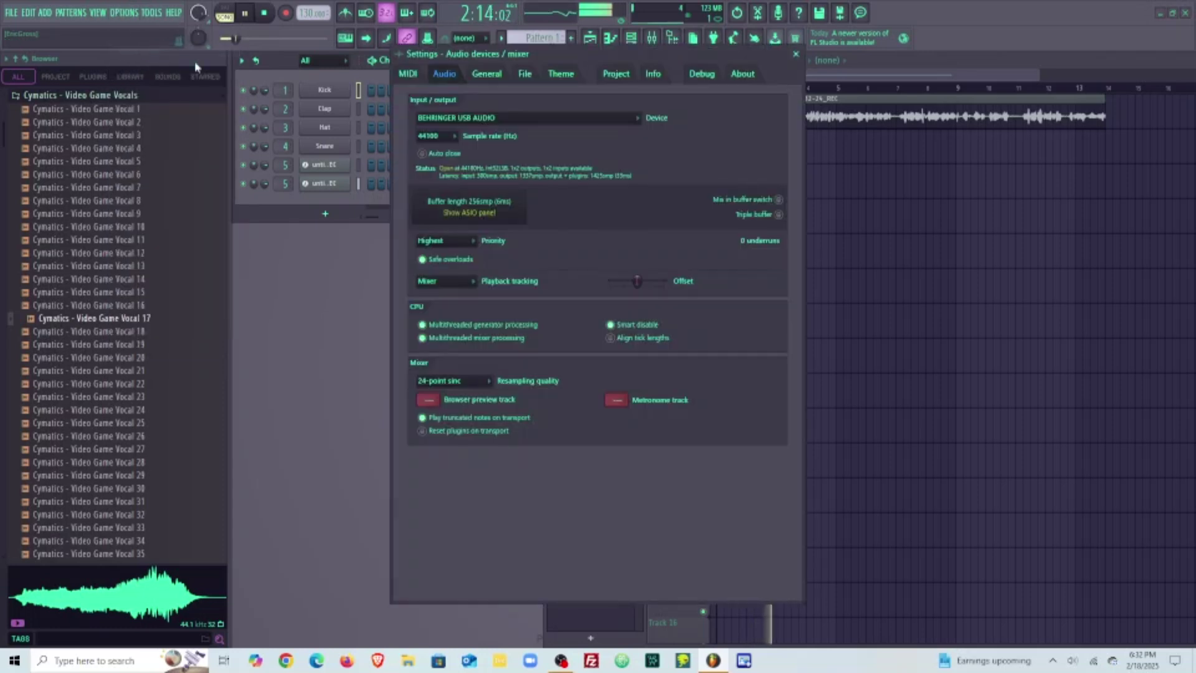
click(462, 122)
click(439, 143)
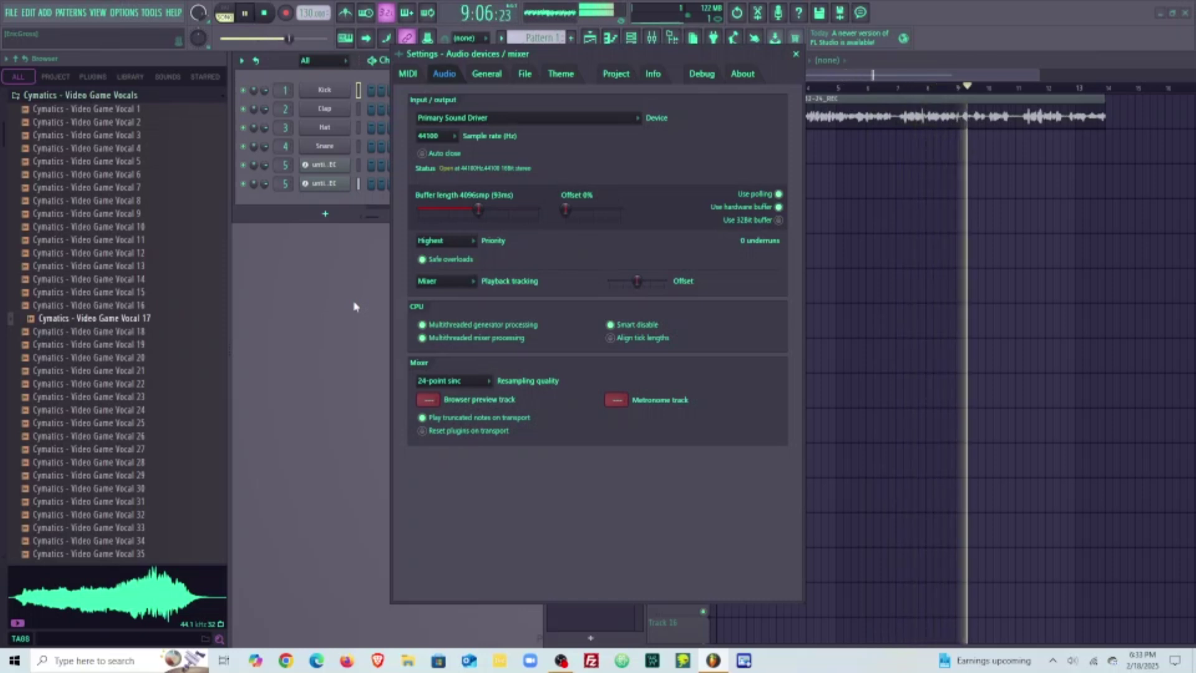
click(797, 54)
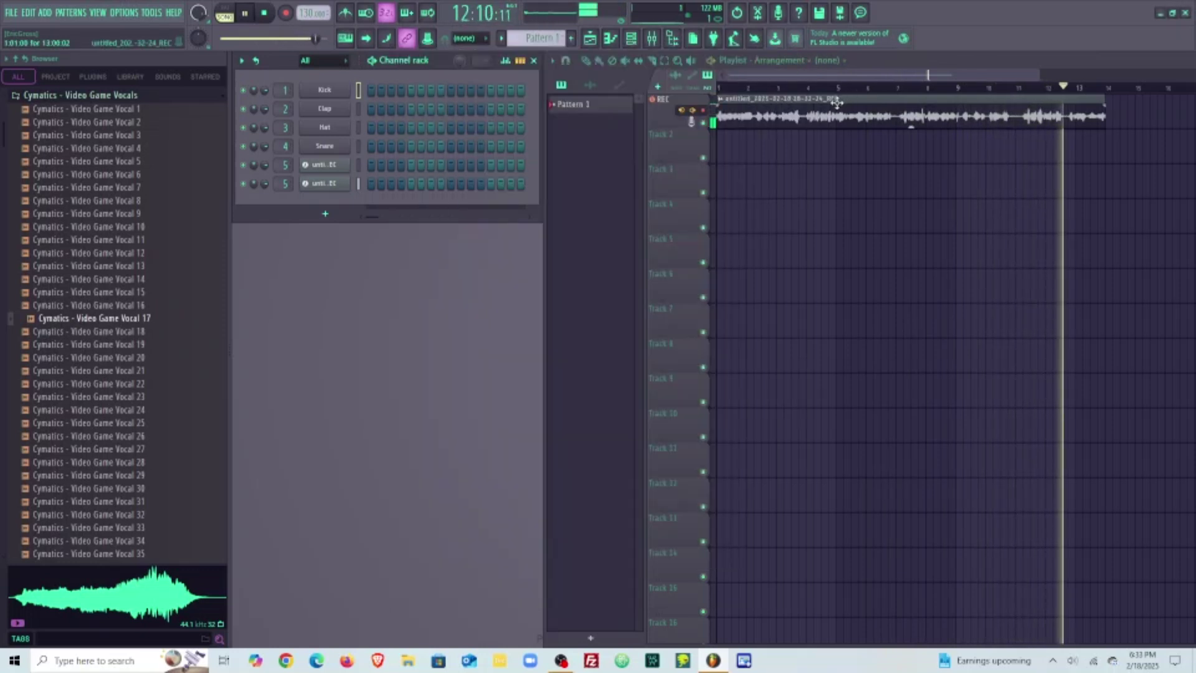
click(291, 18)
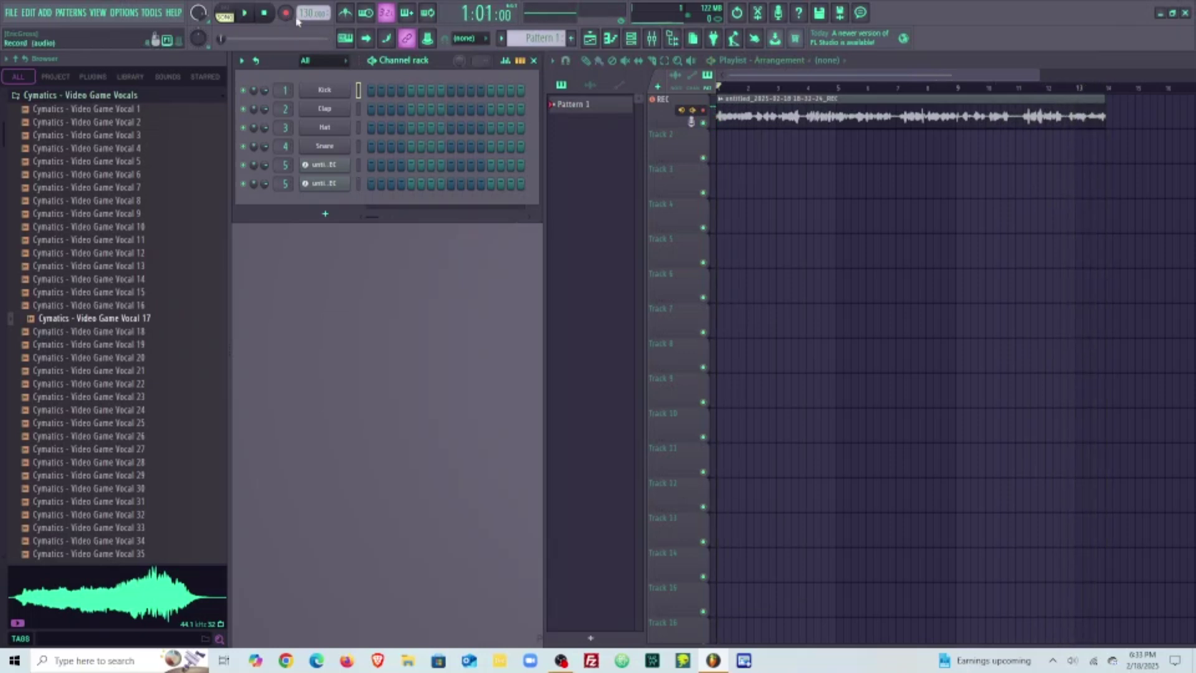
Move the recorded clip from the REC track to Track 2 and slice two short pieces off its start.
drag(814, 102, 785, 120)
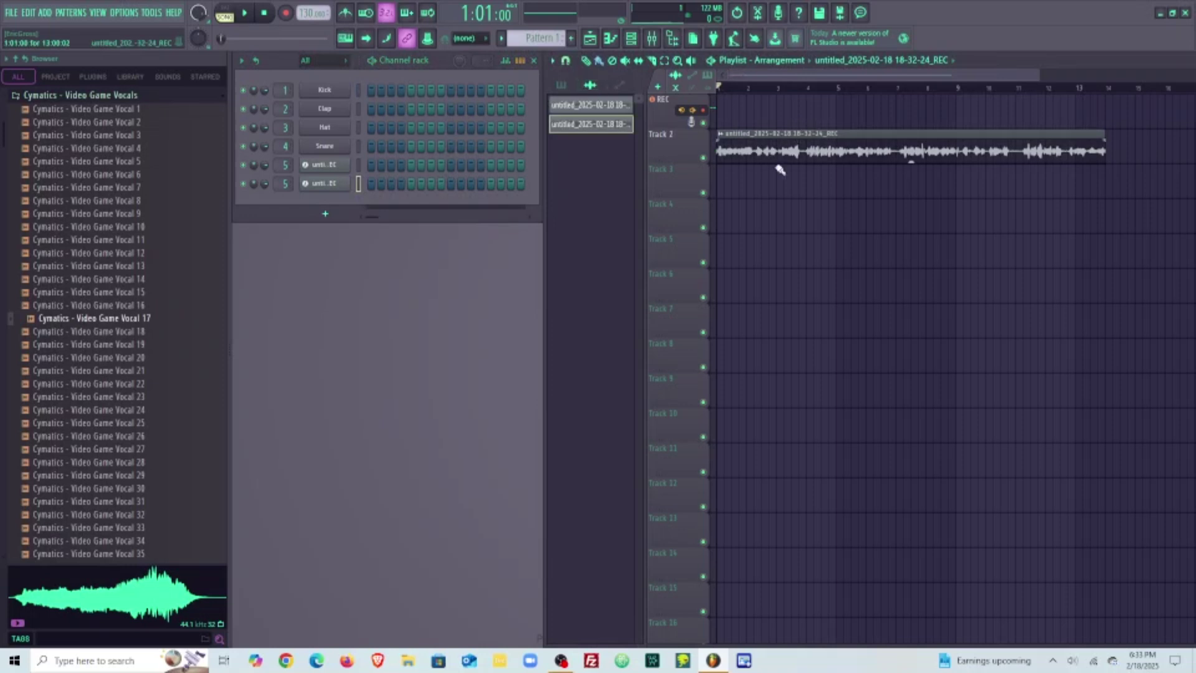
drag(742, 134, 765, 169)
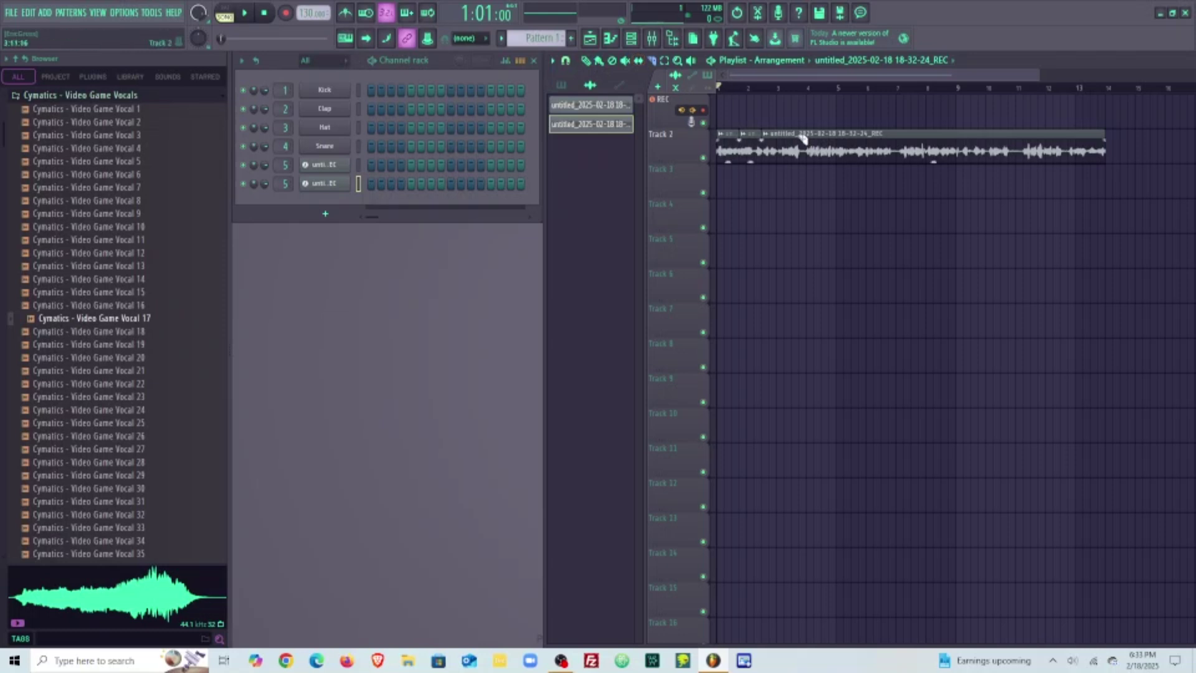
Move the long remaining slice of the recording to Track 5, starting at about 4:11:00.
drag(816, 135, 918, 264)
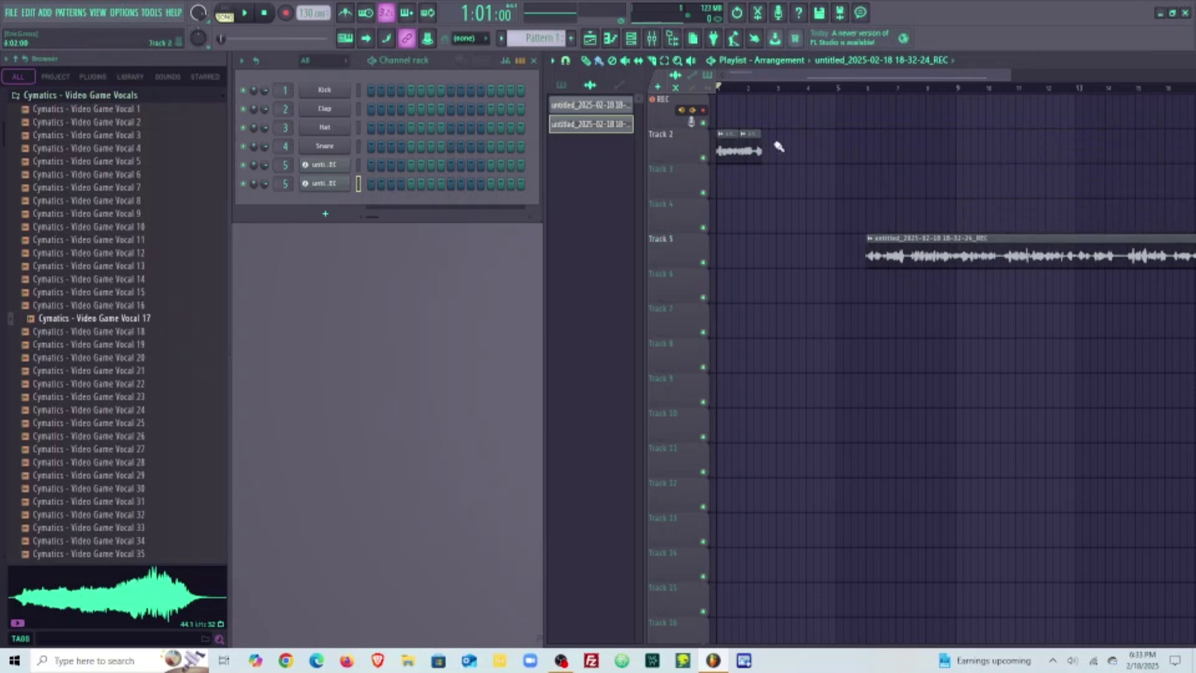
mouse_move(751, 132)
mouse_down()
mouse_move(824, 134)
mouse_move(752, 130)
mouse_up()
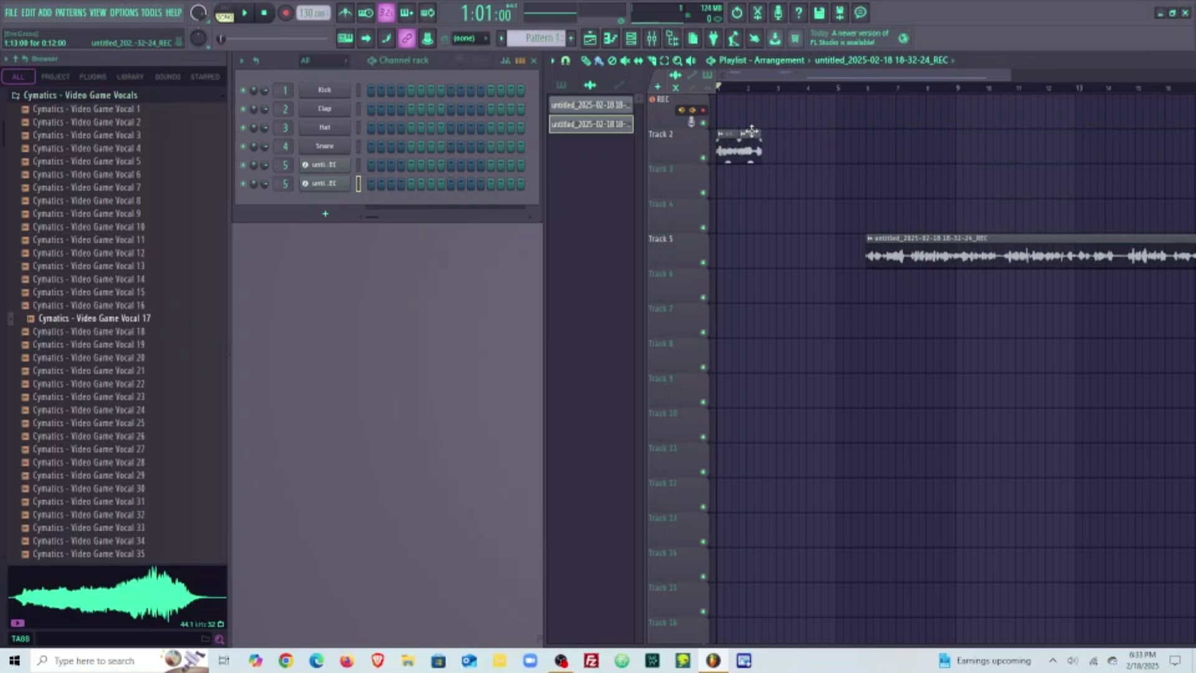
drag(897, 234, 860, 234)
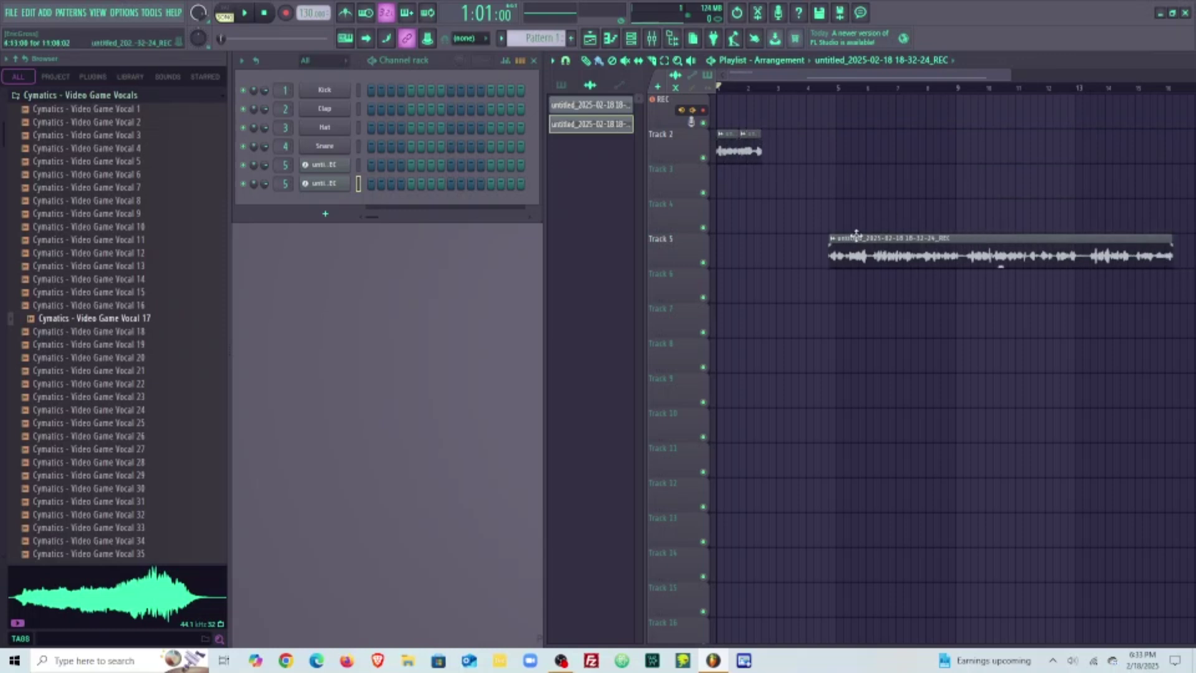
Route the selected recording channel to mixer track Insert 6.
click(652, 38)
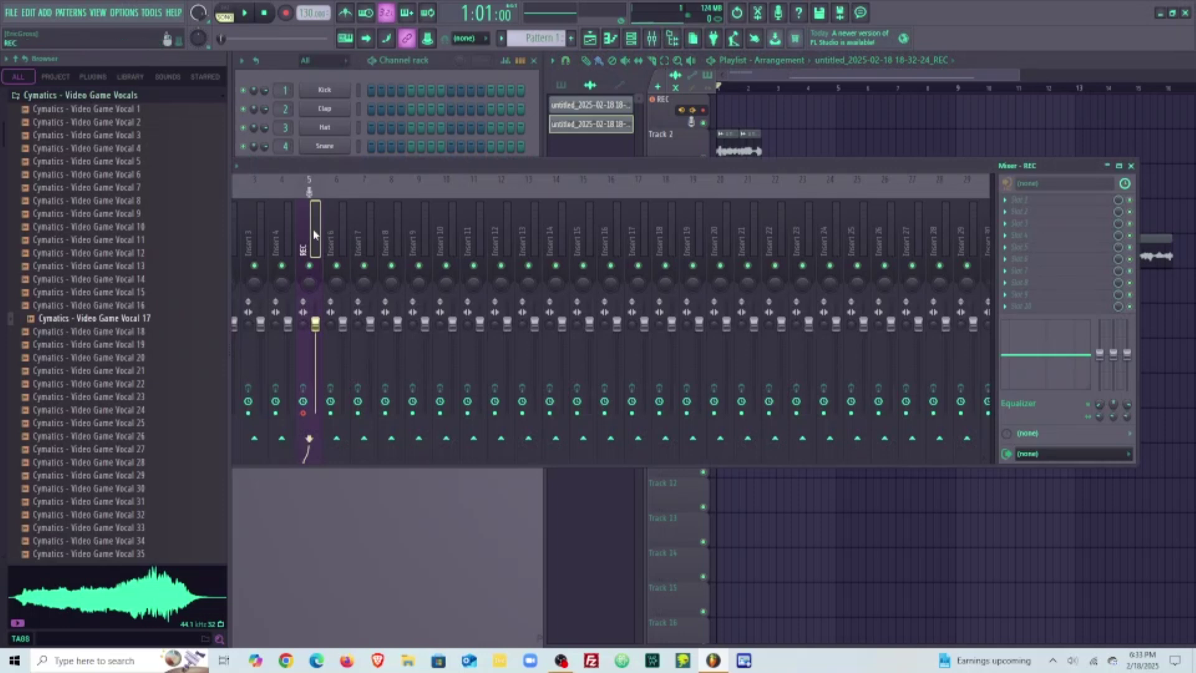
click(336, 226)
right_click(339, 220)
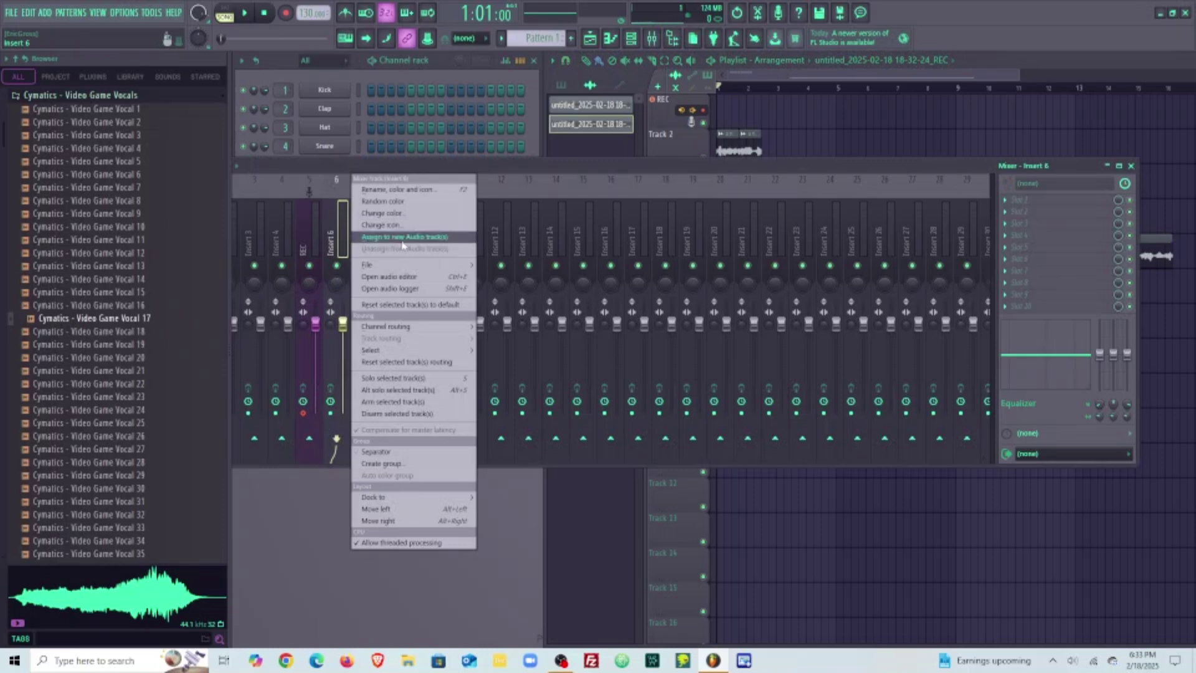
mouse_move(432, 327)
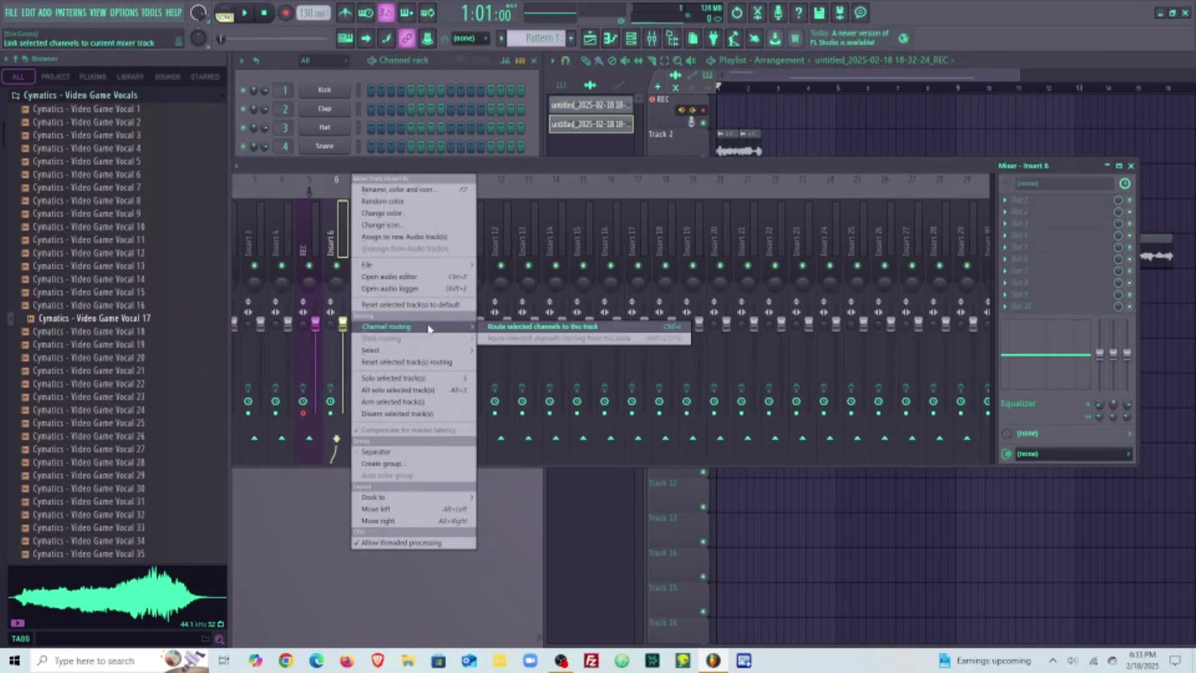
click(503, 331)
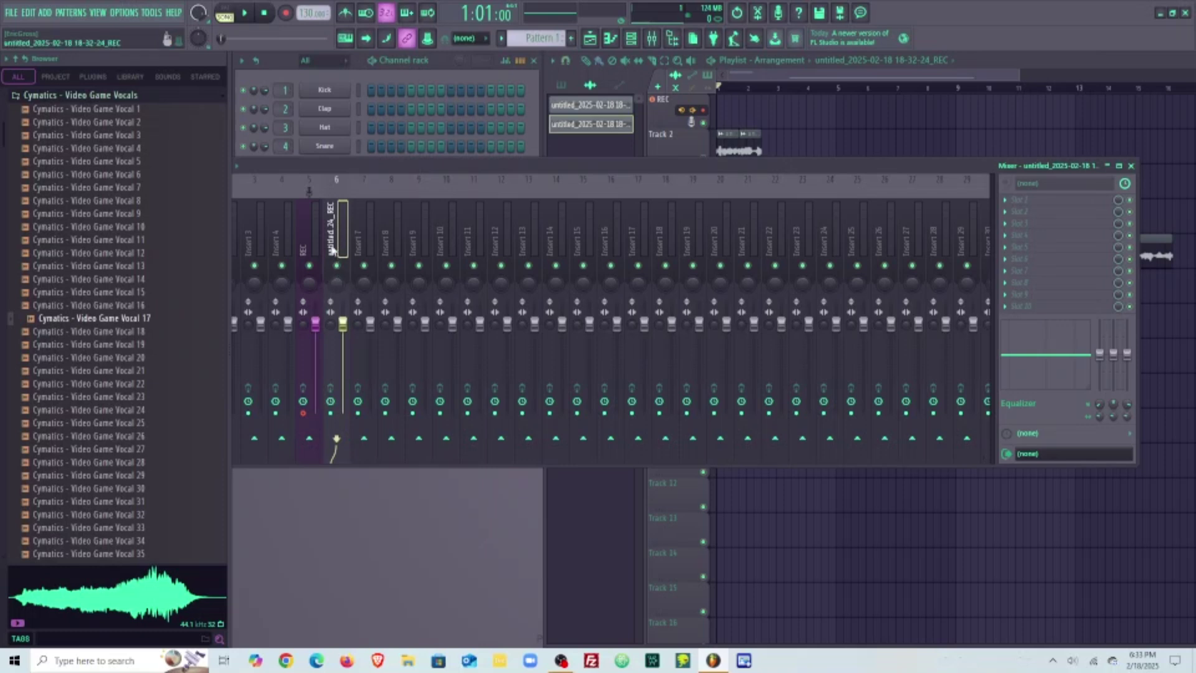
Load Fruity Parametric EQ 2 in effect slot 1 and, during playback, cut bands 1, 6 and 7 strongly and band 3 slightly.
click(1034, 200)
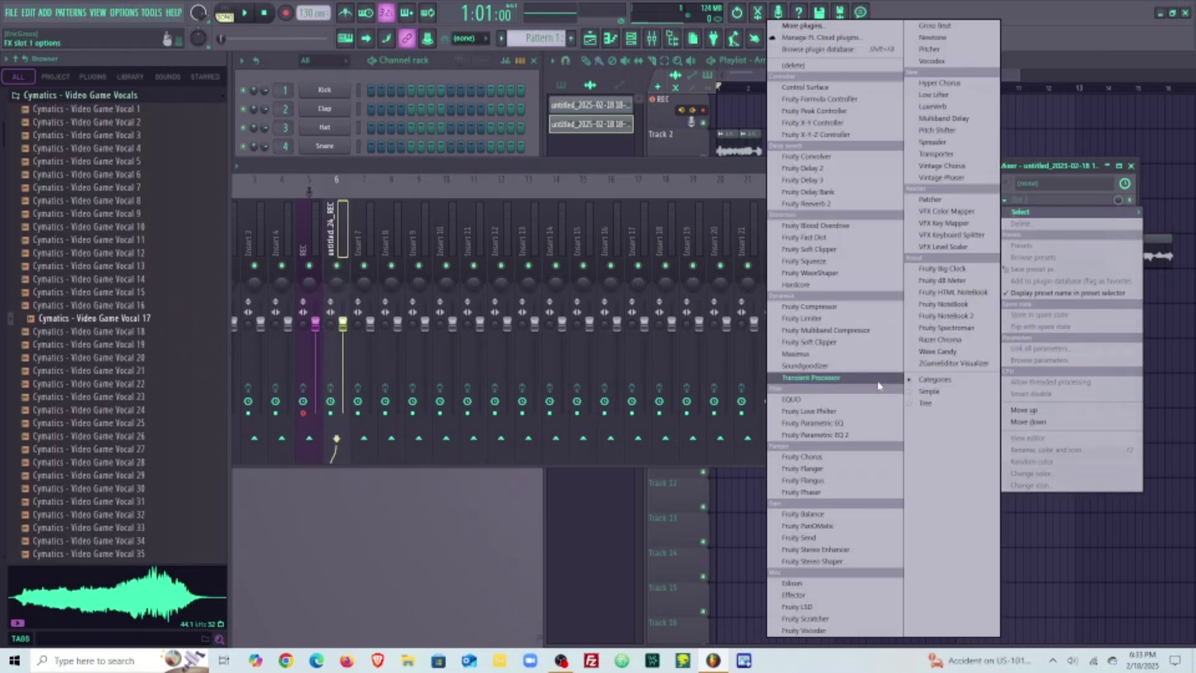
click(826, 435)
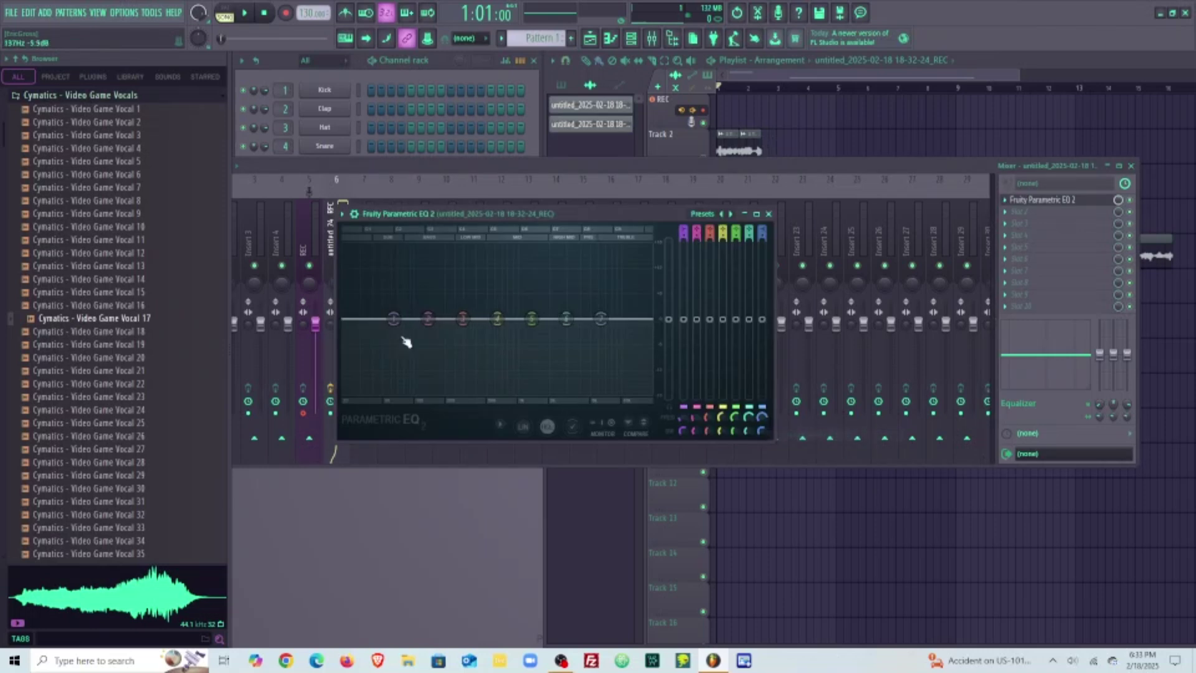
drag(390, 320, 390, 369)
key(space)
mouse_move(463, 318)
mouse_down()
mouse_move(481, 326)
mouse_move(474, 337)
mouse_up()
drag(566, 318, 539, 390)
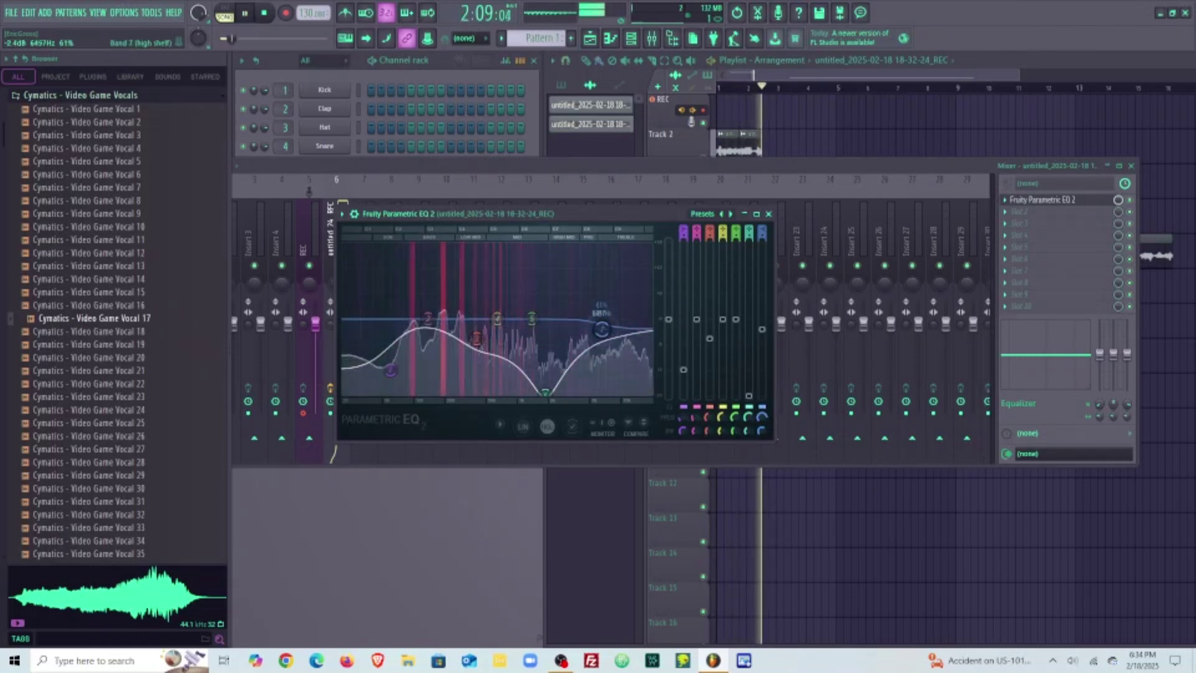
drag(600, 318, 579, 381)
drag(476, 340, 475, 329)
drag(390, 370, 382, 388)
key(space)
key(space)
key(space)
Load Fruity Reeverb 2 in effect slot 2 of the recording's track, audition the vocal with it and close the mixer.
click(1007, 211)
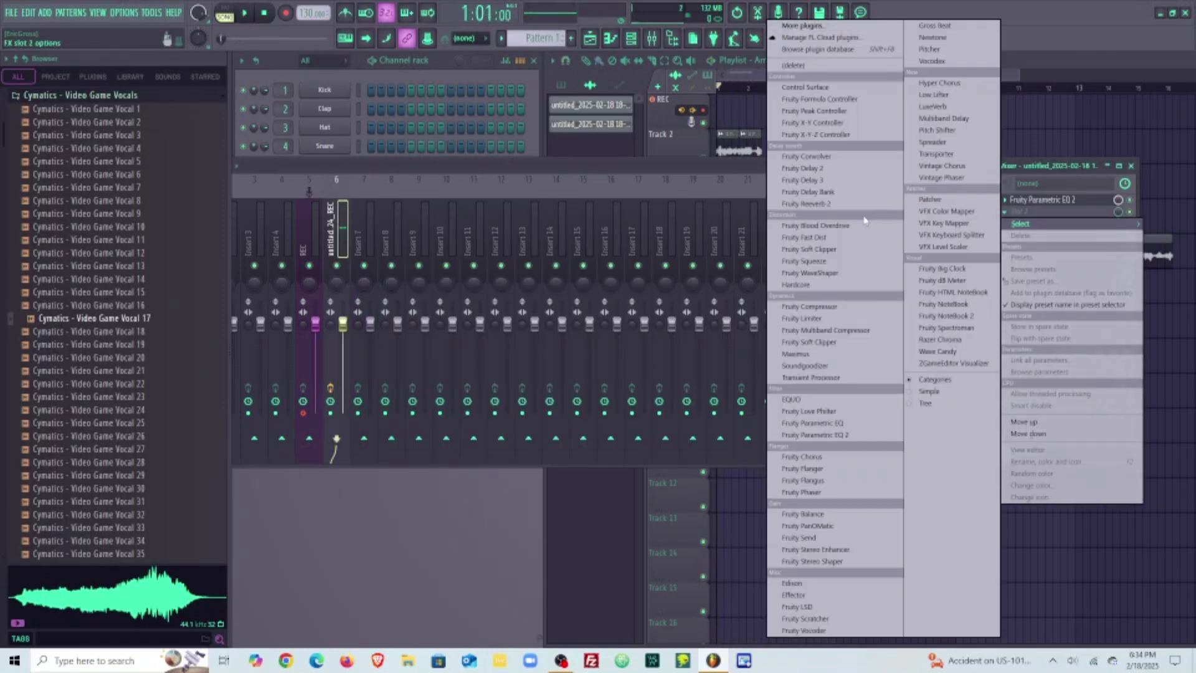
click(823, 203)
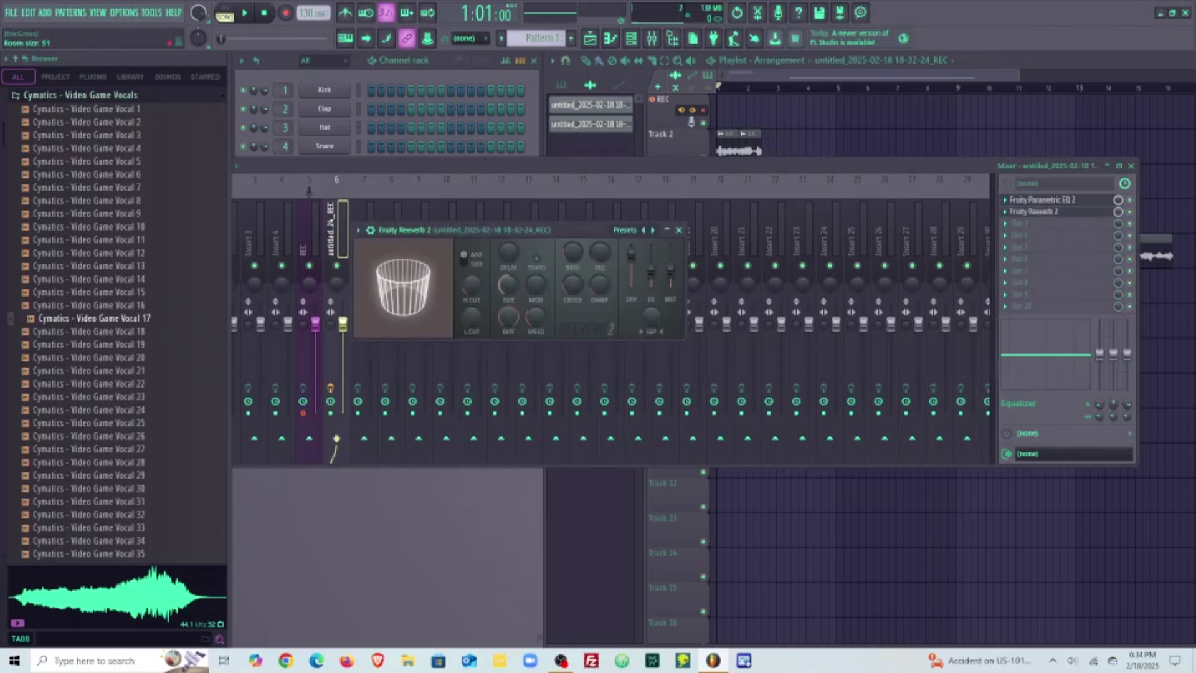
key(space)
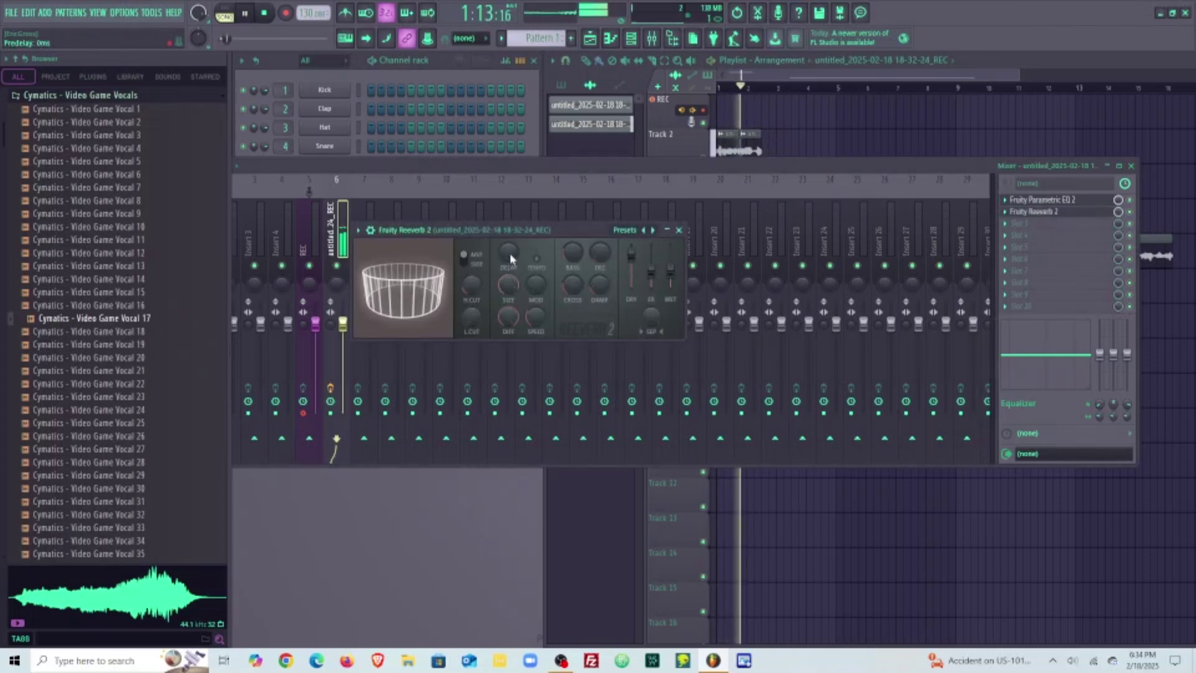
key(space)
key(space)
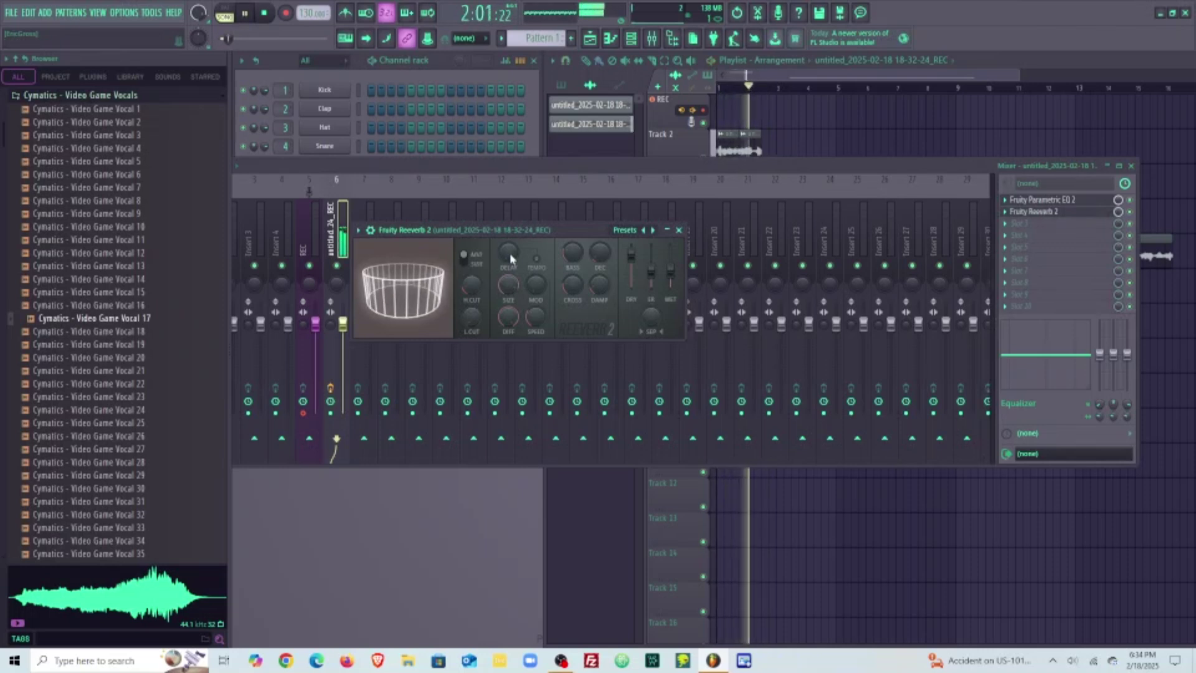
key(space)
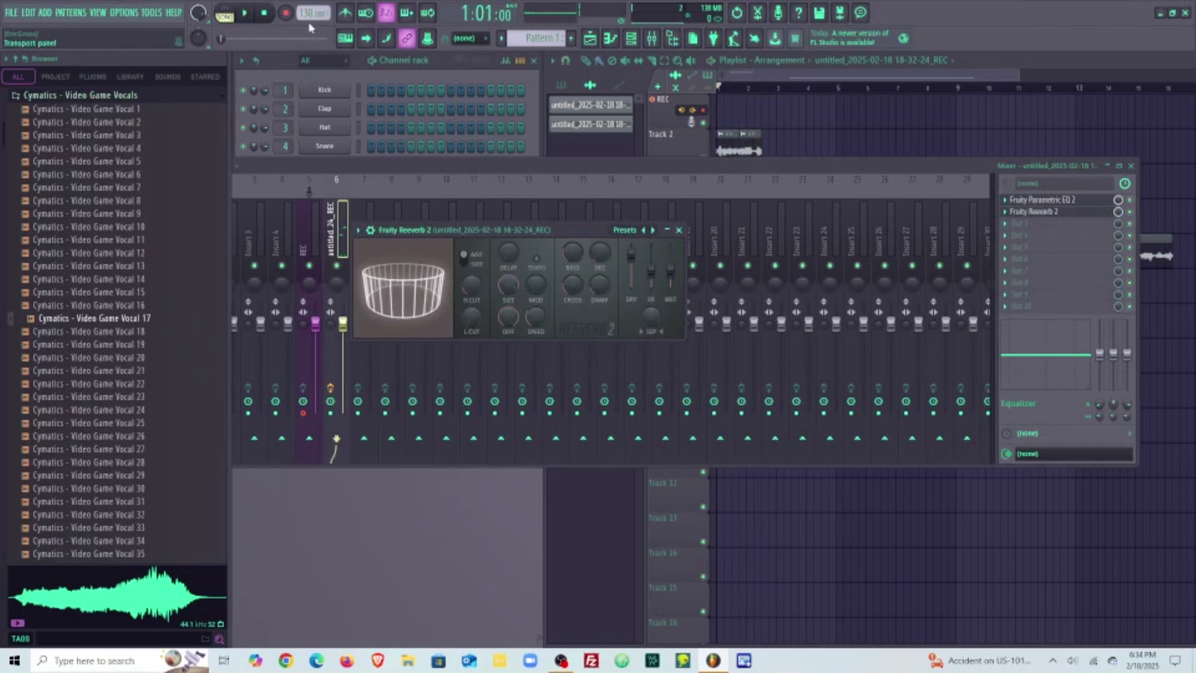
click(1132, 166)
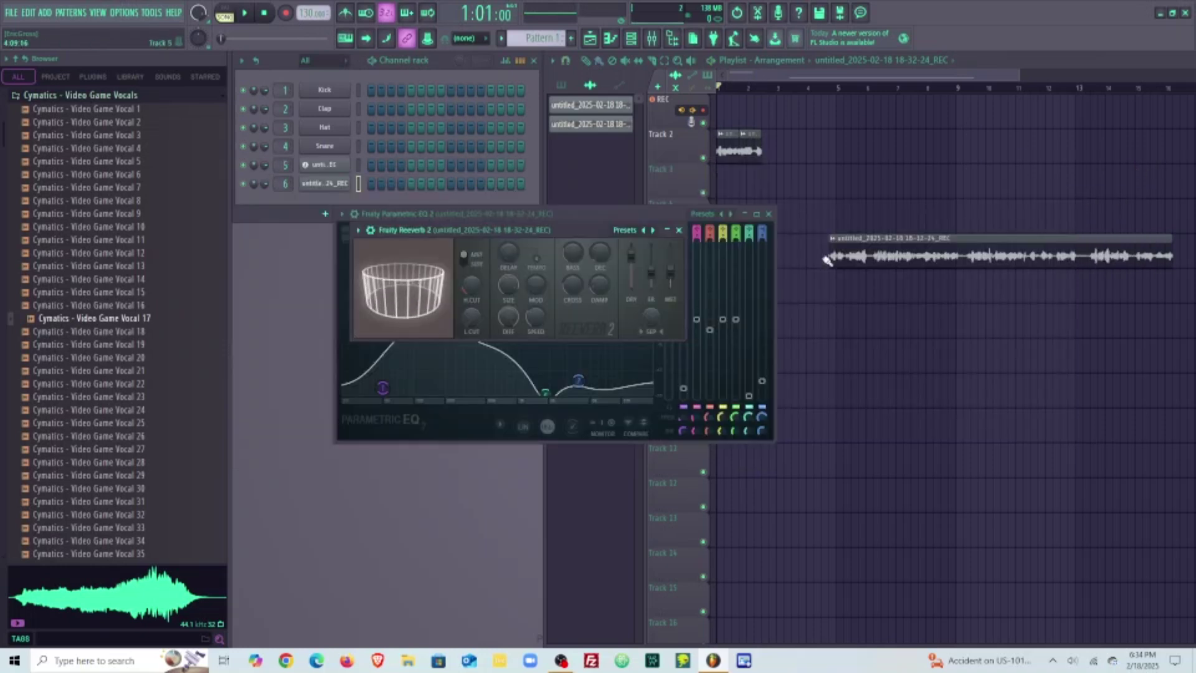